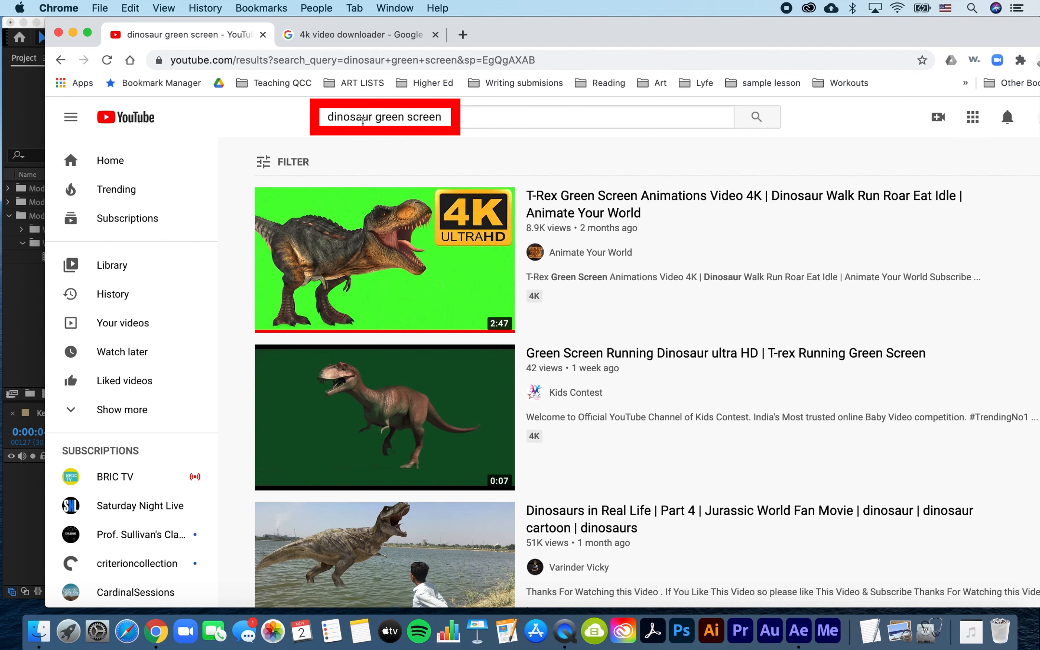
Open the filter options for the dinosaur green screen video search
{"action": "left_click", "coordinate": [289, 164]}
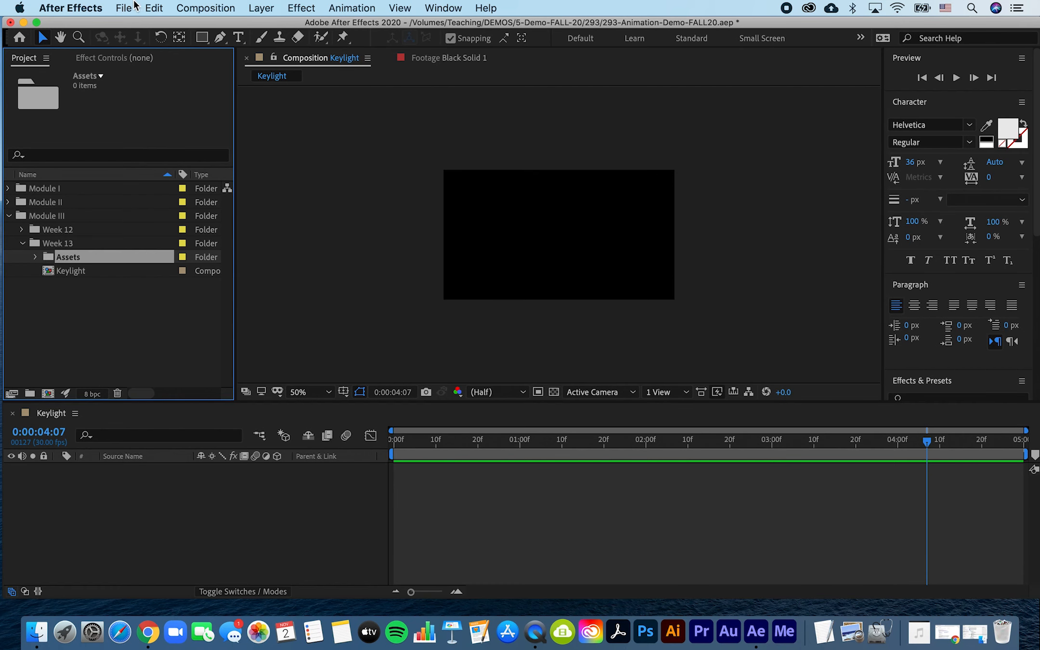
Import Dinosaur.mp4 and New York Scene.mp4 together from Linked Files into the Week 13 Assets folder
{"action": "left_click", "coordinate": [123, 8]}
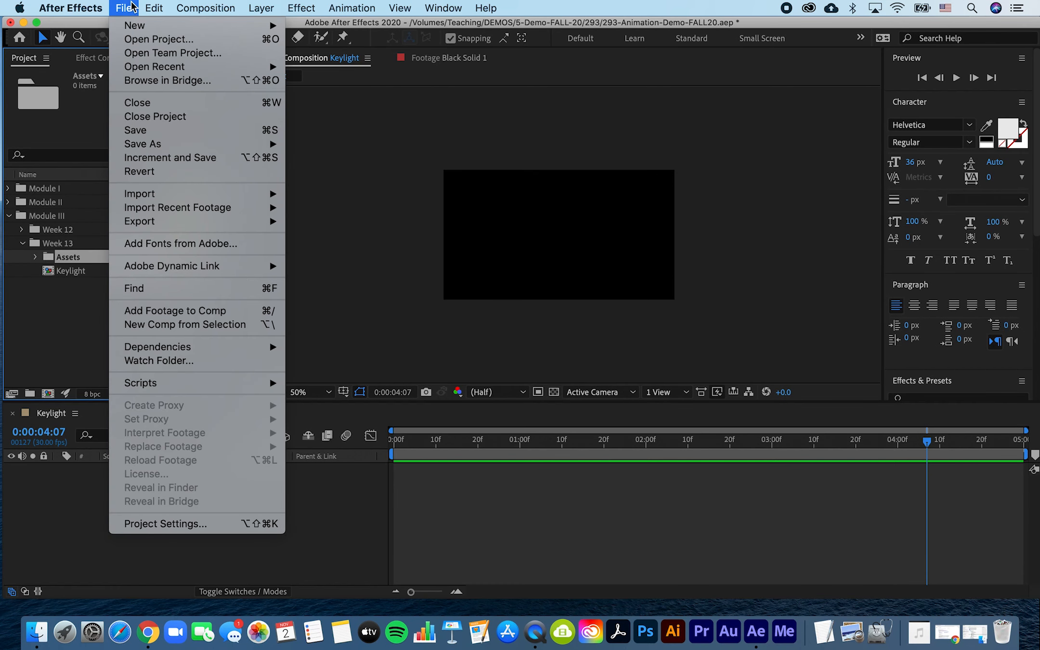
{"action": "mouse_move", "coordinate": [140, 193]}
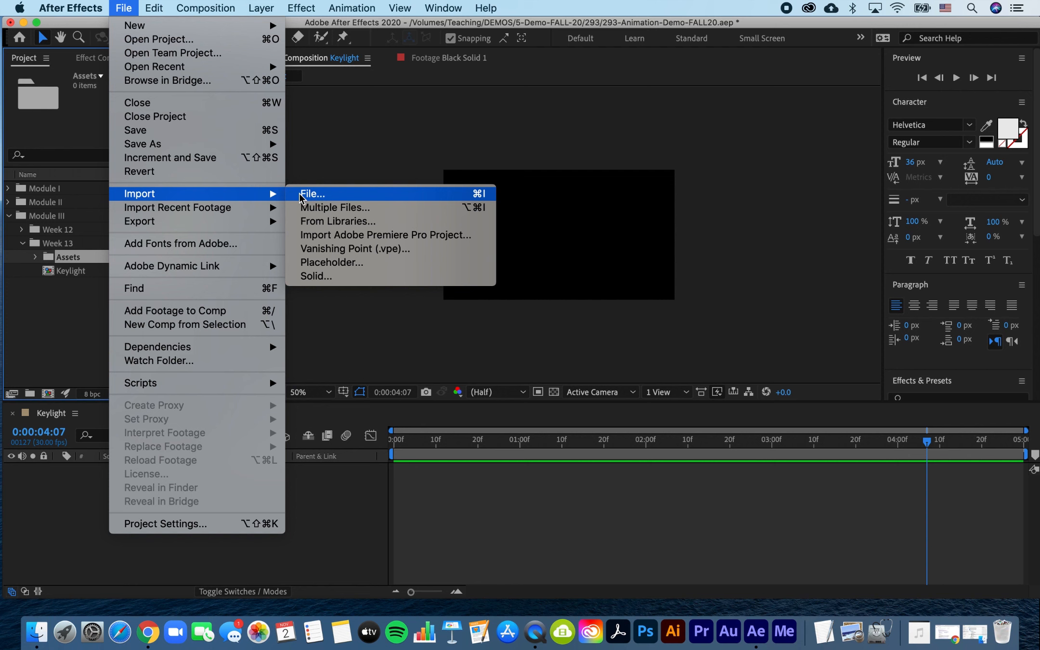
{"action": "left_click", "coordinate": [308, 194]}
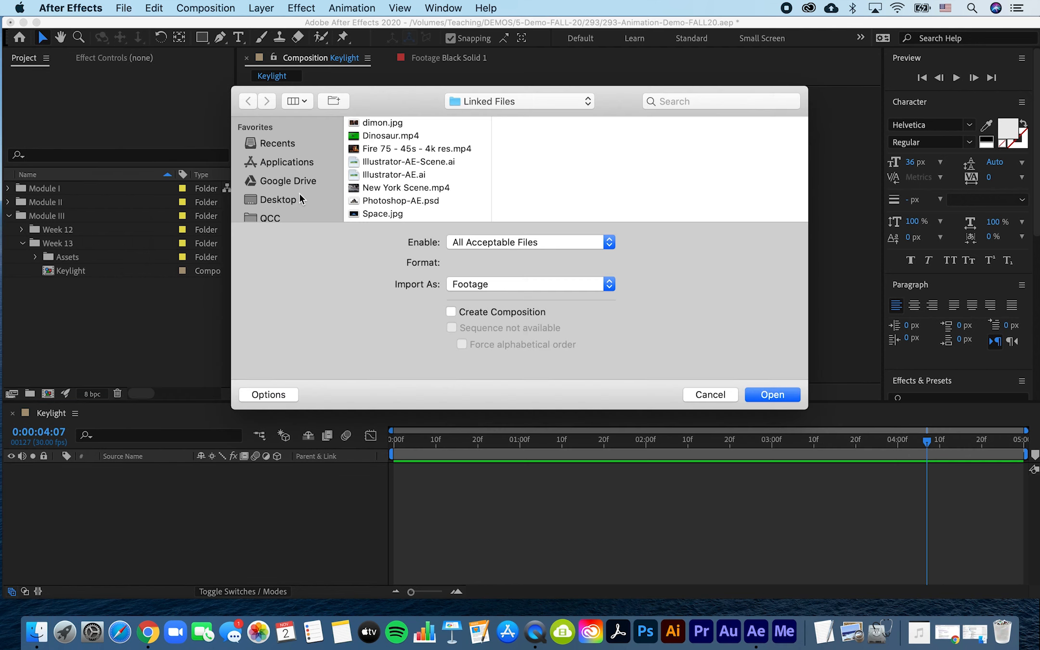
{"action": "left_click", "coordinate": [367, 137]}
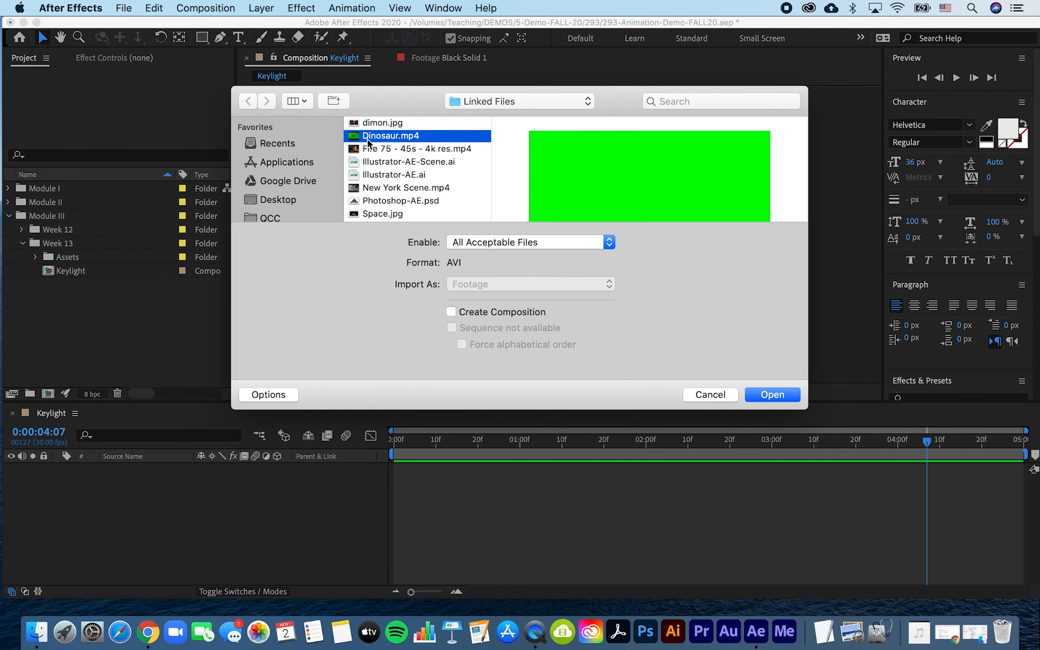
{"action": "left_click", "coordinate": [380, 188], "text": "super"}
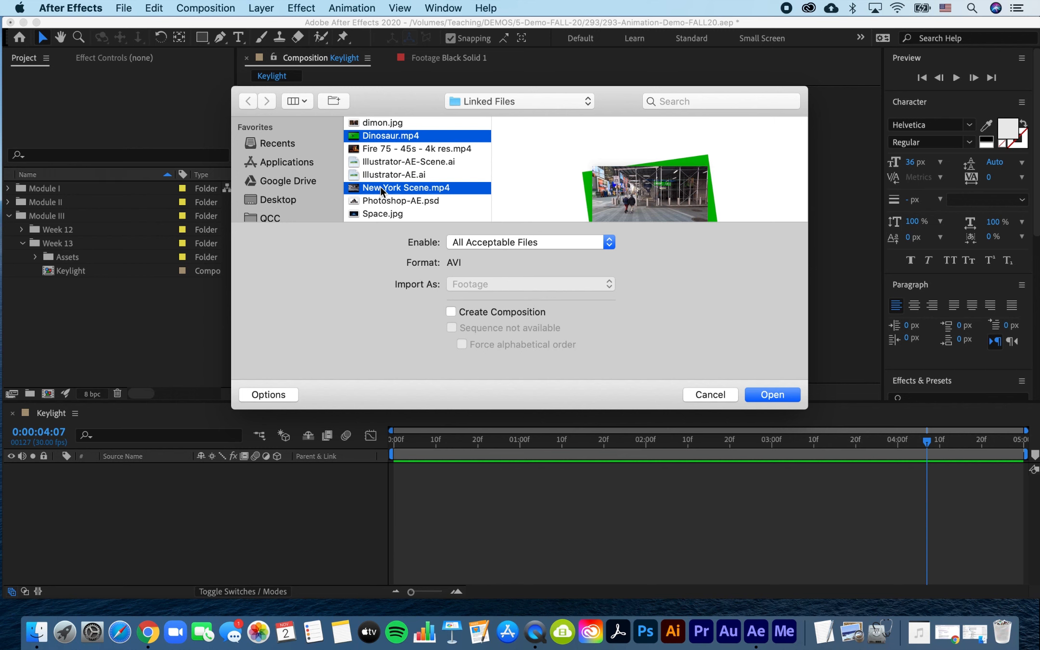
{"action": "key", "text": "Return"}
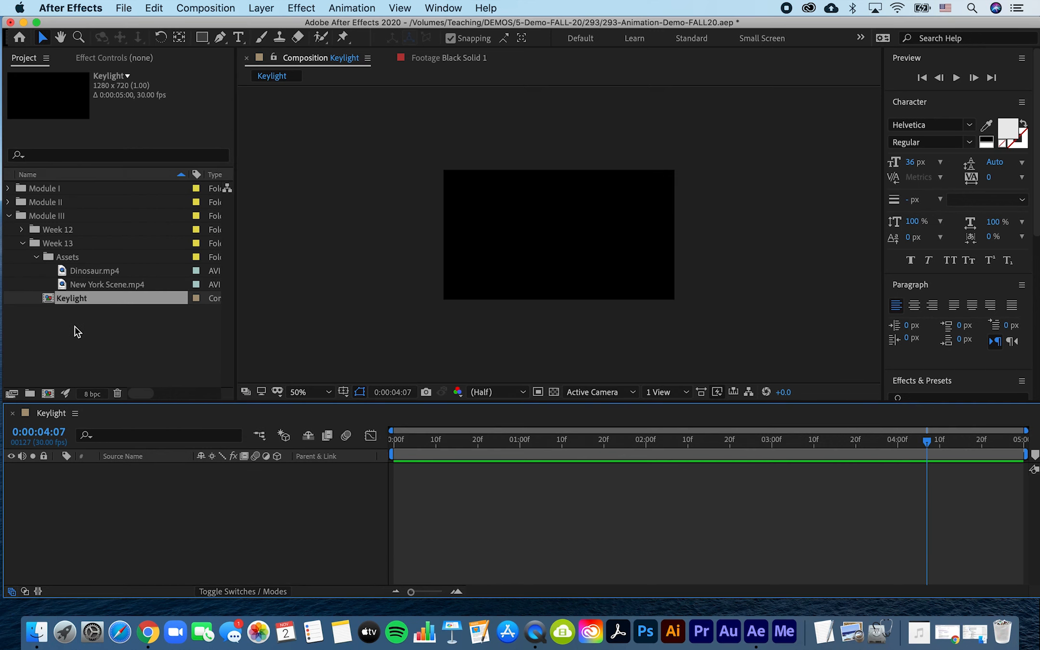
Review the width and height in the Keylight composition's settings
{"action": "left_click", "coordinate": [51, 299]}
{"action": "key", "text": "super+k"}
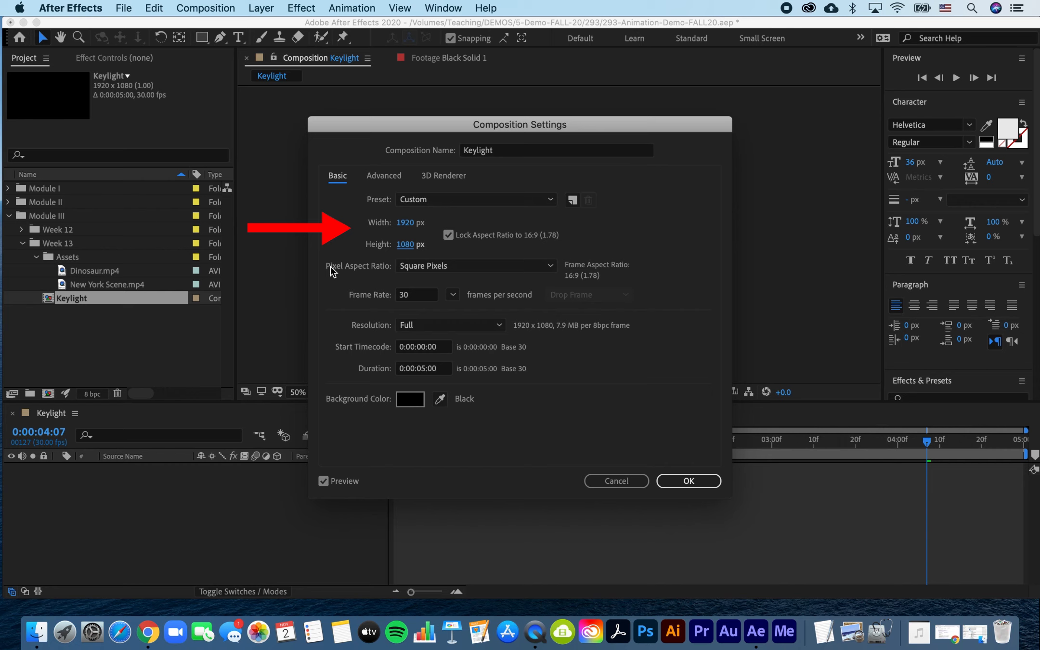
{"action": "key", "text": "Return"}
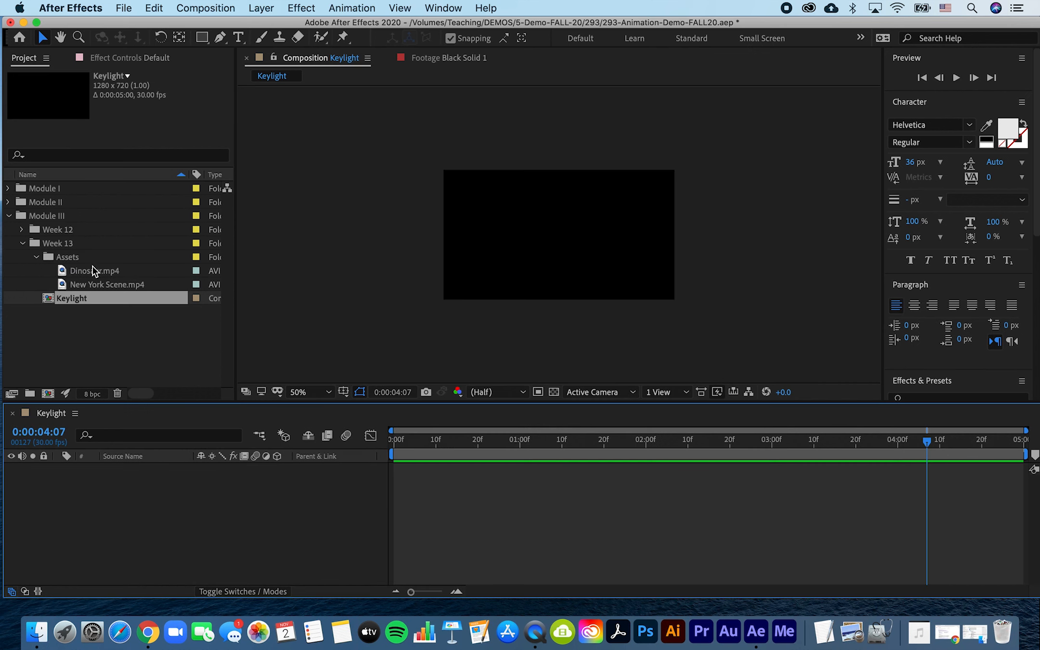
Open Dinosaur.mp4 as footage and set its In point at about 0:00:18:25, before the dinosaur appears
{"action": "left_click", "coordinate": [66, 271]}
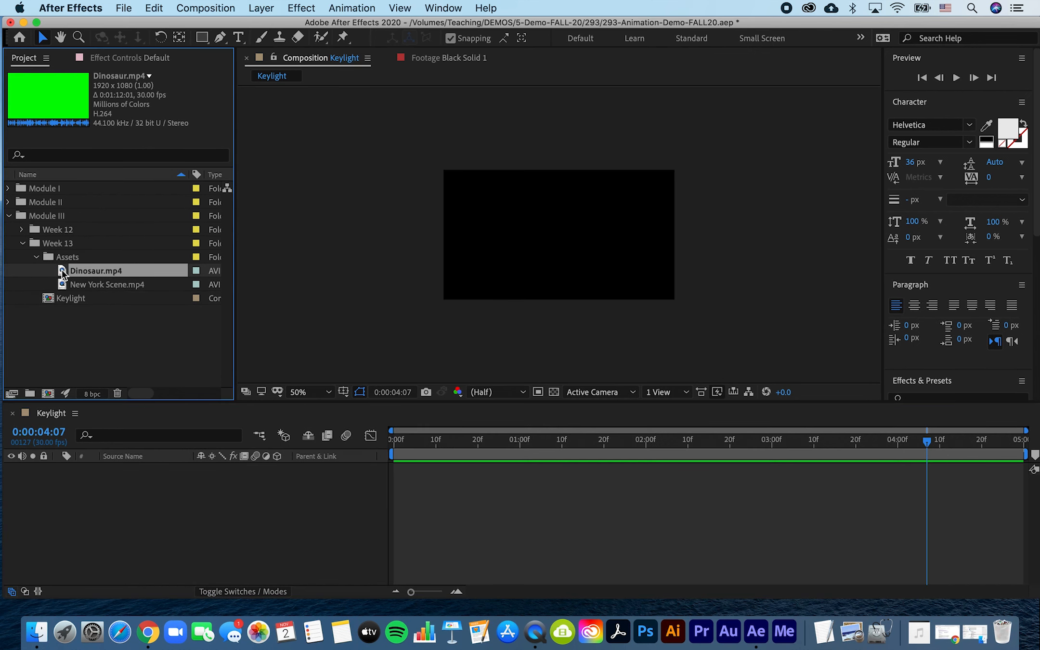
{"action": "double_click", "coordinate": [62, 272]}
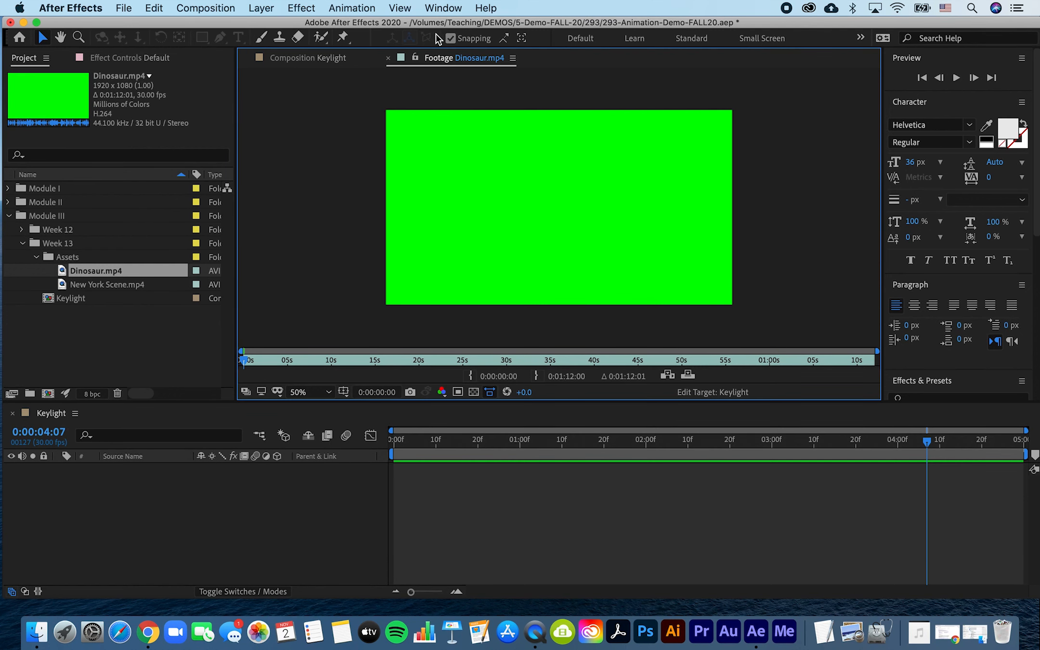
{"action": "left_click_drag", "start_coordinate": [242, 353], "coordinate": [411, 360]}
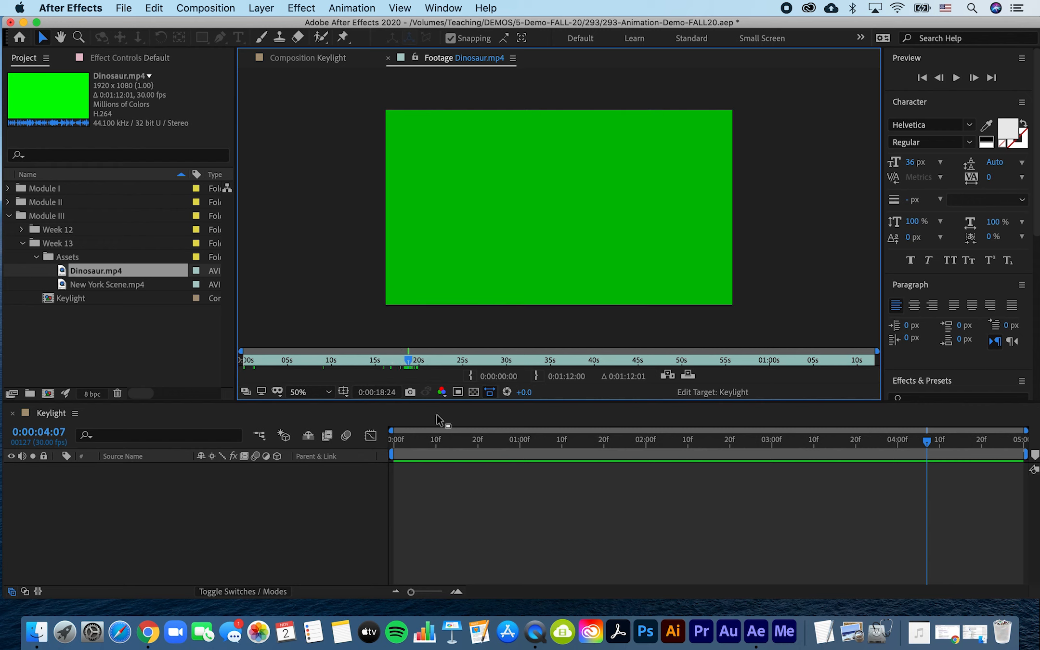
{"action": "left_click", "coordinate": [470, 376]}
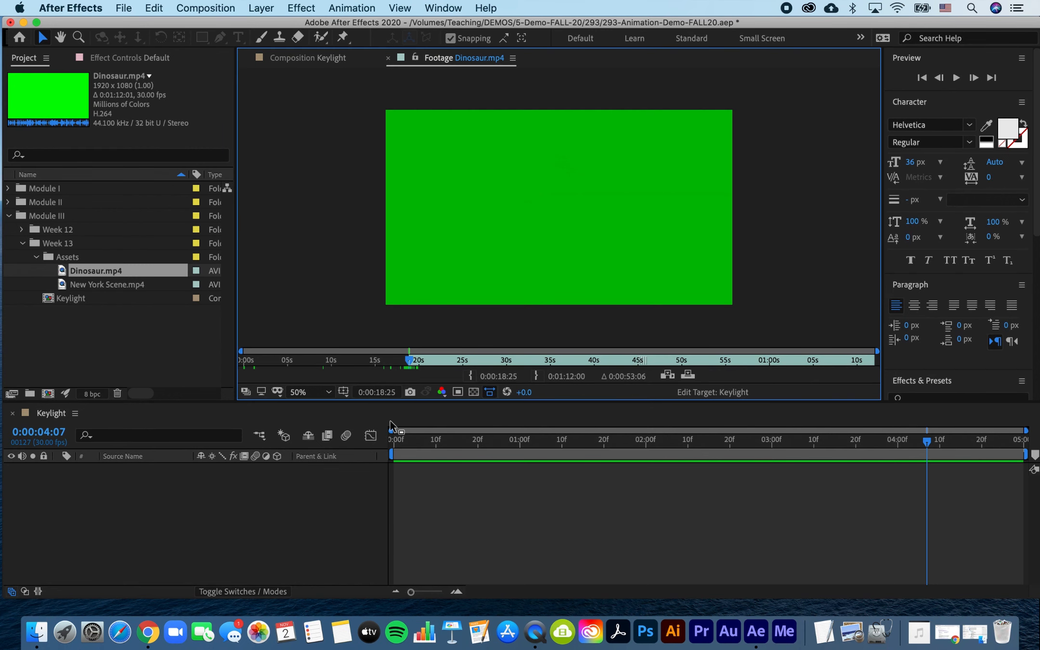
Go to 0:00:23:25 in the Dinosaur.mp4 footage and set the Out point there
{"action": "left_click", "coordinate": [380, 393]}
{"action": "left_click", "coordinate": [446, 302]}
{"action": "key", "text": "BackSpace"}
{"action": "key", "text": "BackSpace"}
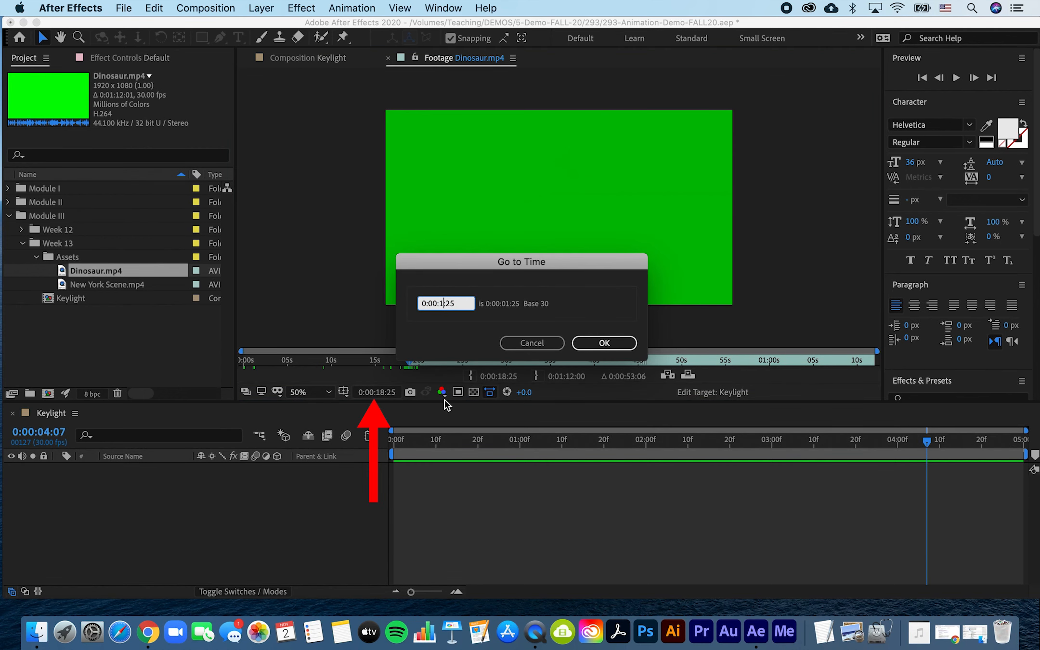
{"action": "type", "text": "23"}
{"action": "key", "text": "Return"}
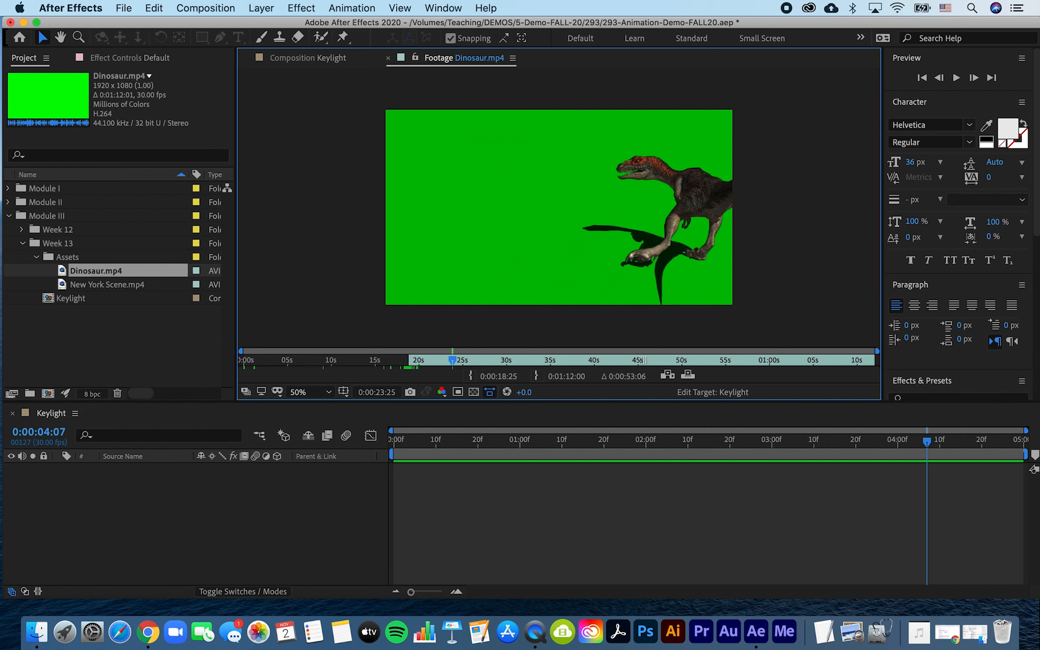
{"action": "left_click", "coordinate": [539, 377]}
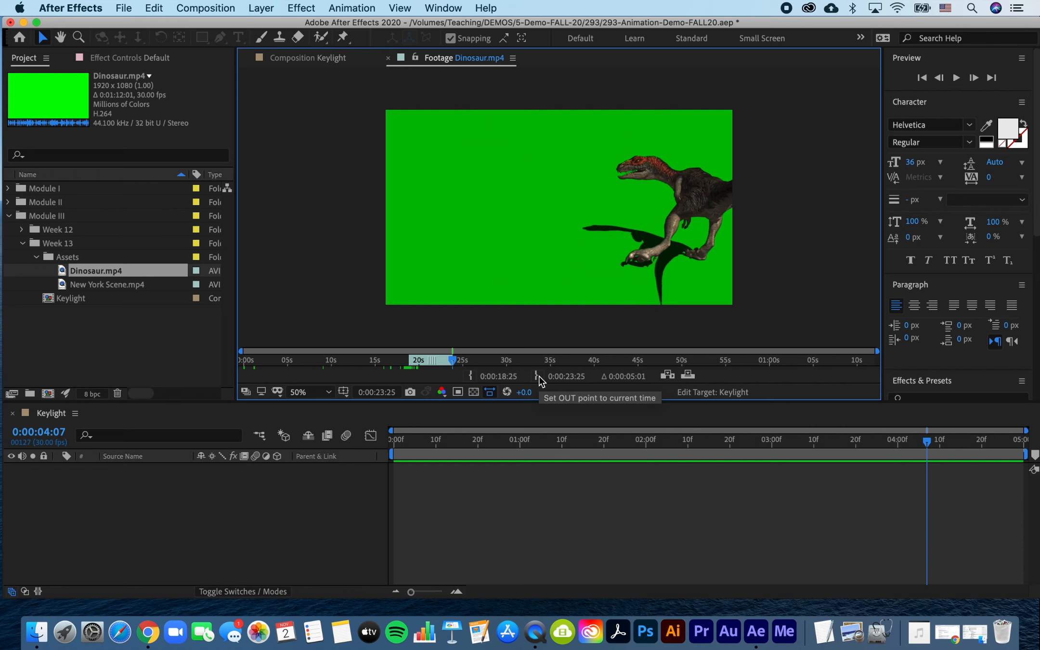
Add the trimmed Dinosaur.mp4 to the Keylight composition and move the current time to 0:00:00:19
{"action": "left_click_drag", "start_coordinate": [65, 272], "coordinate": [87, 480]}
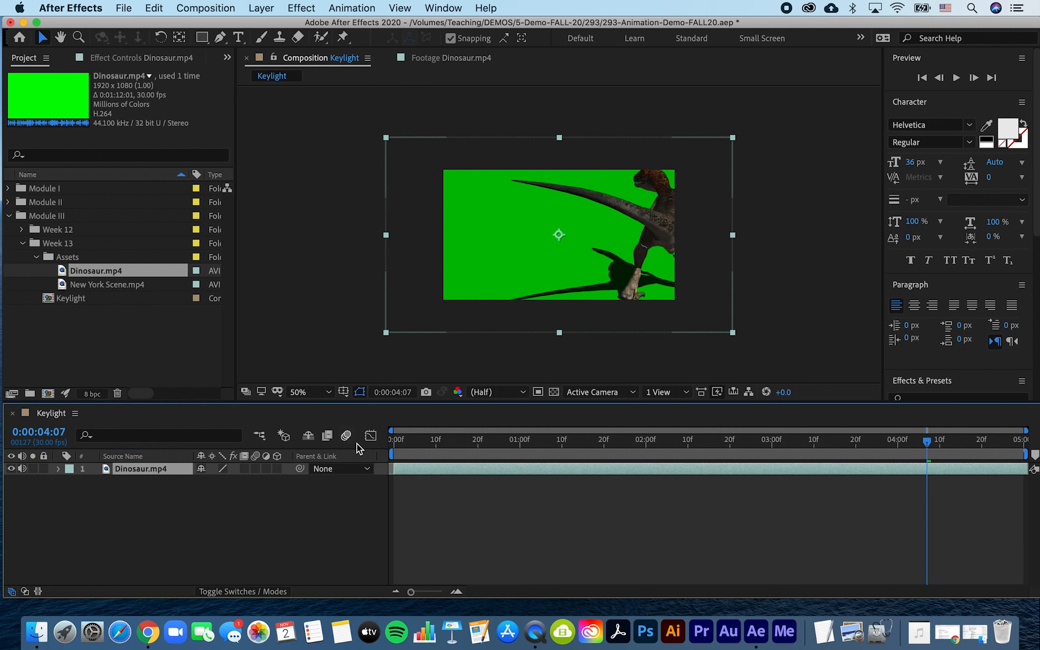
{"action": "left_click_drag", "start_coordinate": [404, 441], "coordinate": [468, 440]}
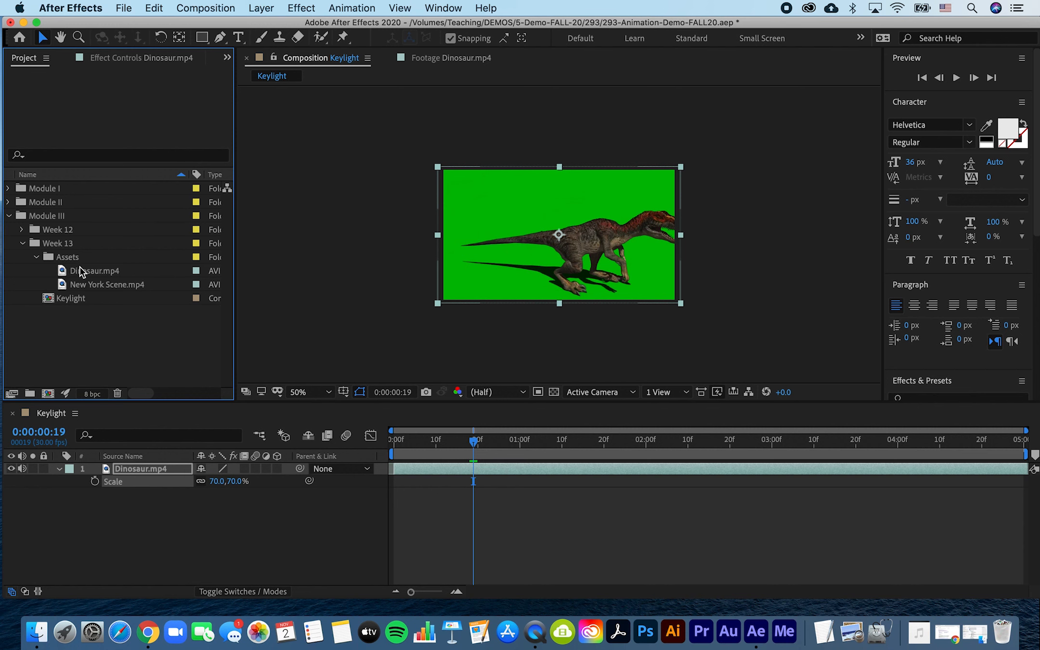
Open New York Scene.mp4 as footage and set its In point at 0:00:18:07
{"action": "double_click", "coordinate": [85, 286]}
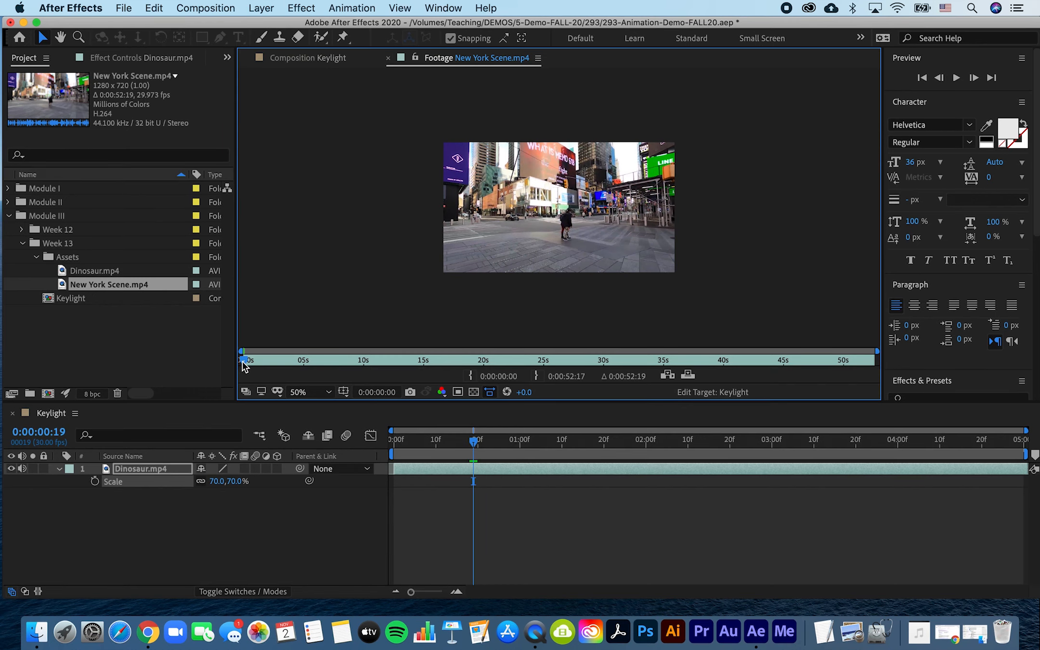
{"action": "left_click_drag", "start_coordinate": [243, 361], "coordinate": [461, 340]}
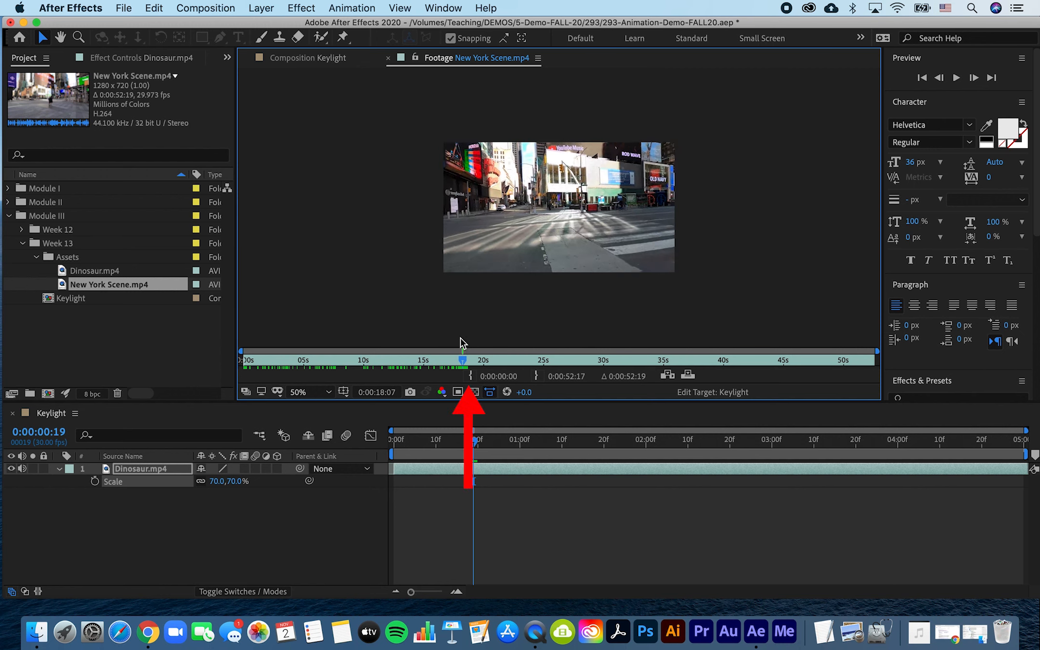
{"action": "left_click", "coordinate": [471, 377]}
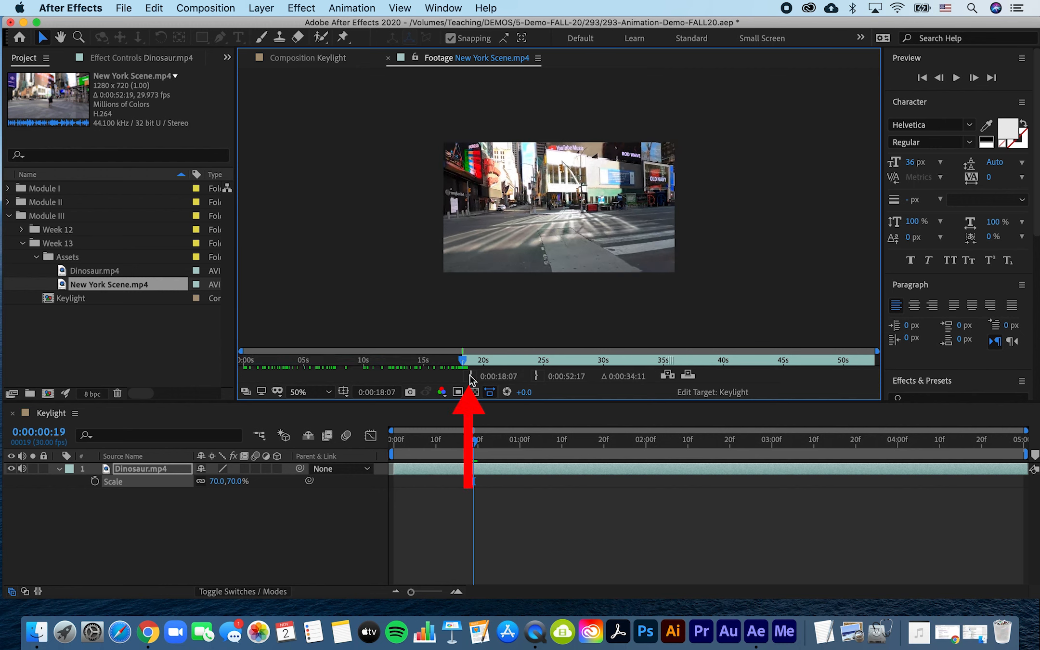
Go to 0:00:23:07 in the New York Scene.mp4 footage and set the Out point there
{"action": "left_click", "coordinate": [381, 392]}
{"action": "left_click", "coordinate": [455, 303]}
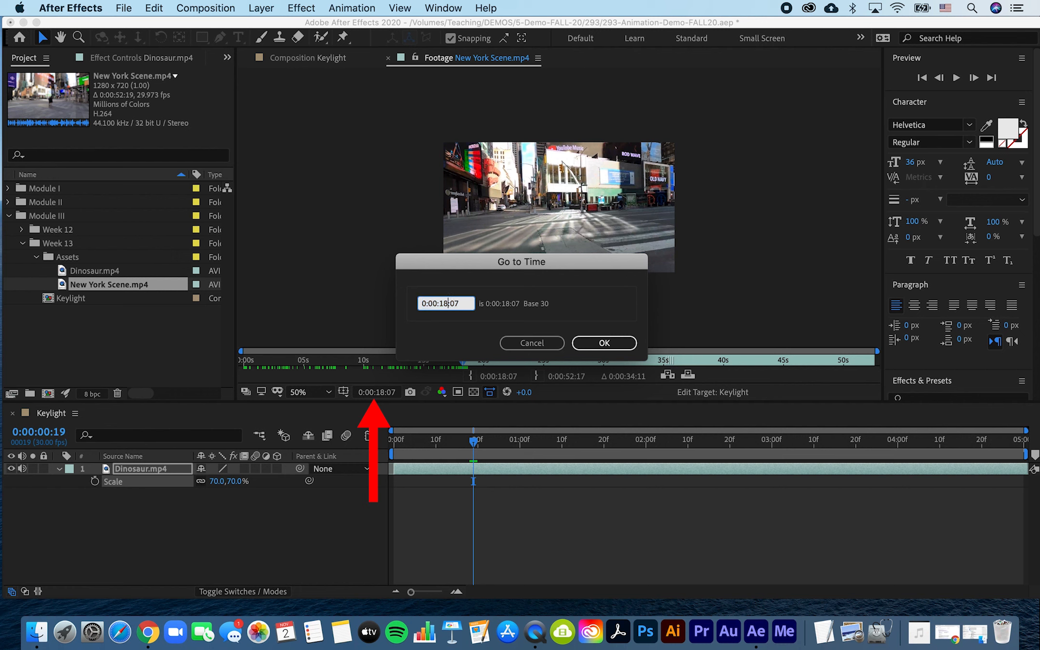
{"action": "key", "text": "BackSpace"}
{"action": "key", "text": "BackSpace"}
{"action": "type", "text": "23"}
{"action": "key", "text": "Return"}
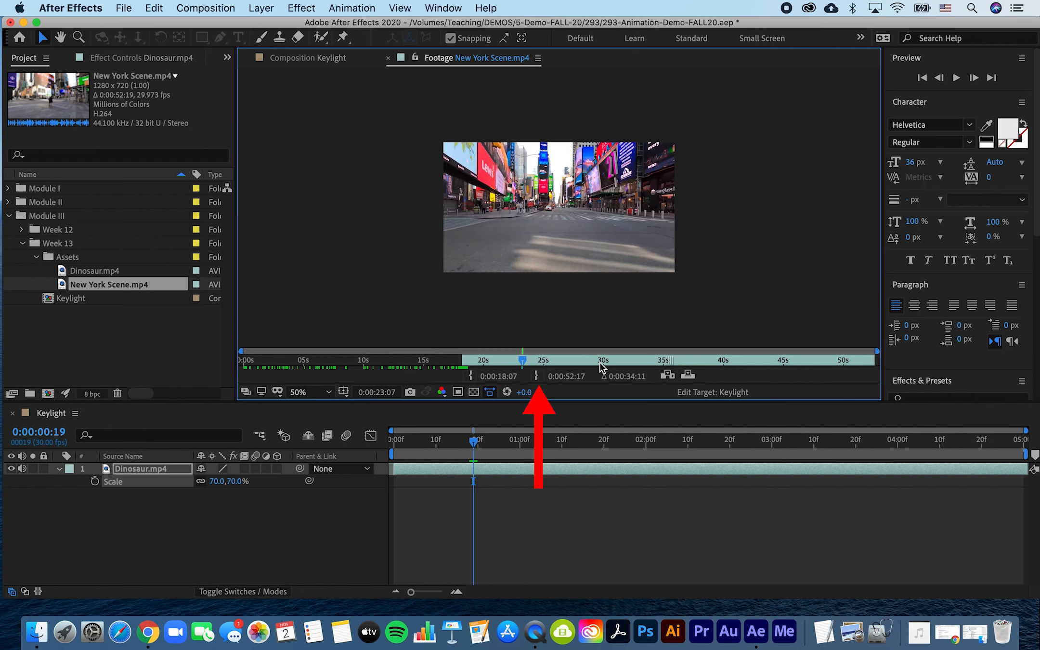
{"action": "left_click", "coordinate": [537, 377]}
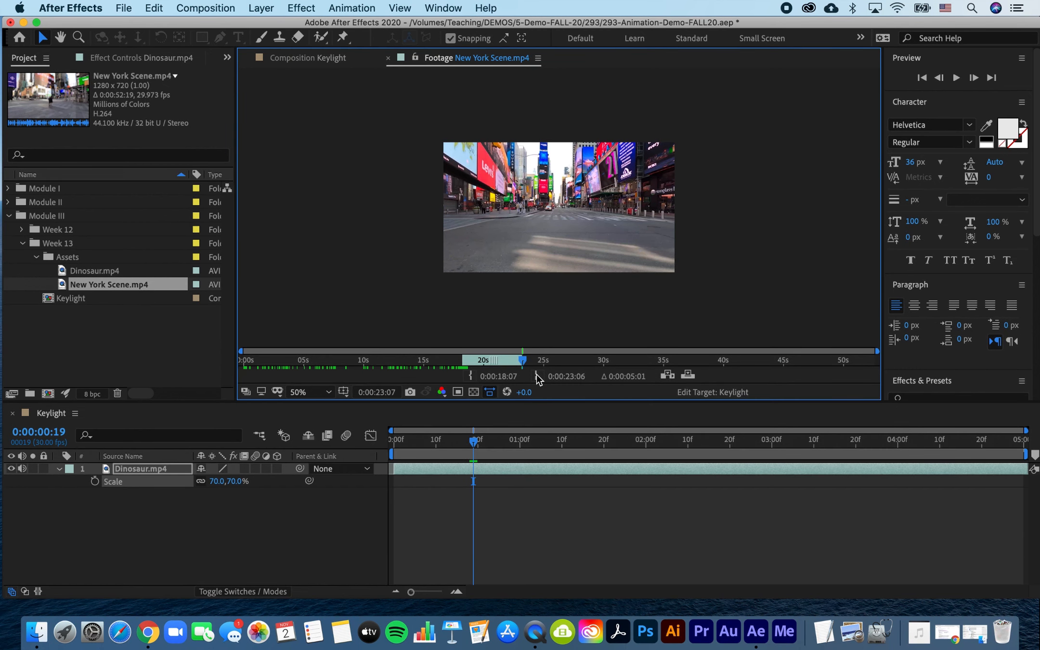
Add the trimmed New York Scene.mp4 beneath the dinosaur layer in the Keylight composition and scrub through it
{"action": "left_click", "coordinate": [69, 284]}
{"action": "left_click_drag", "start_coordinate": [142, 523], "coordinate": [142, 524]}
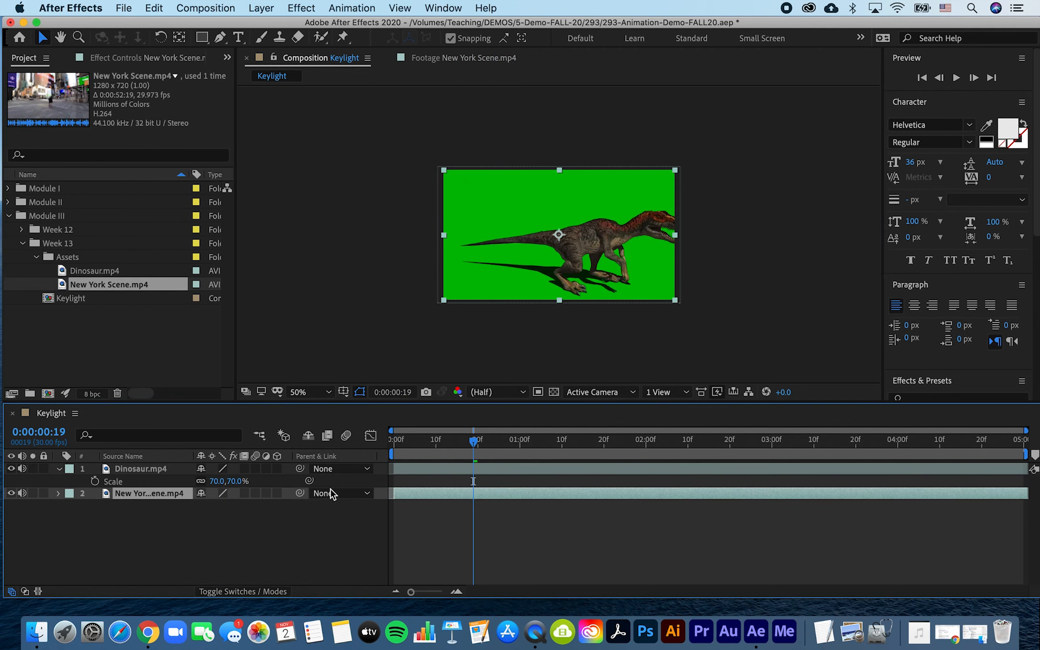
{"action": "left_click_drag", "start_coordinate": [419, 441], "coordinate": [717, 441]}
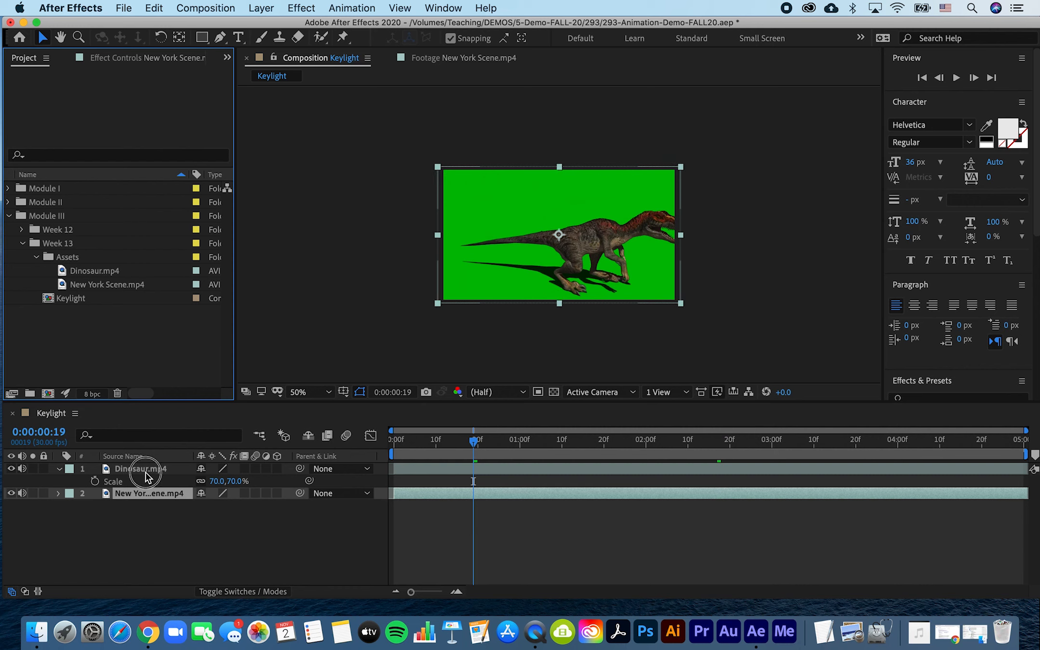
Apply the Keylight (1.2) effect to the Dinosaur.mp4 layer and sample the green background as its Screen Colour
{"action": "left_click", "coordinate": [146, 470]}
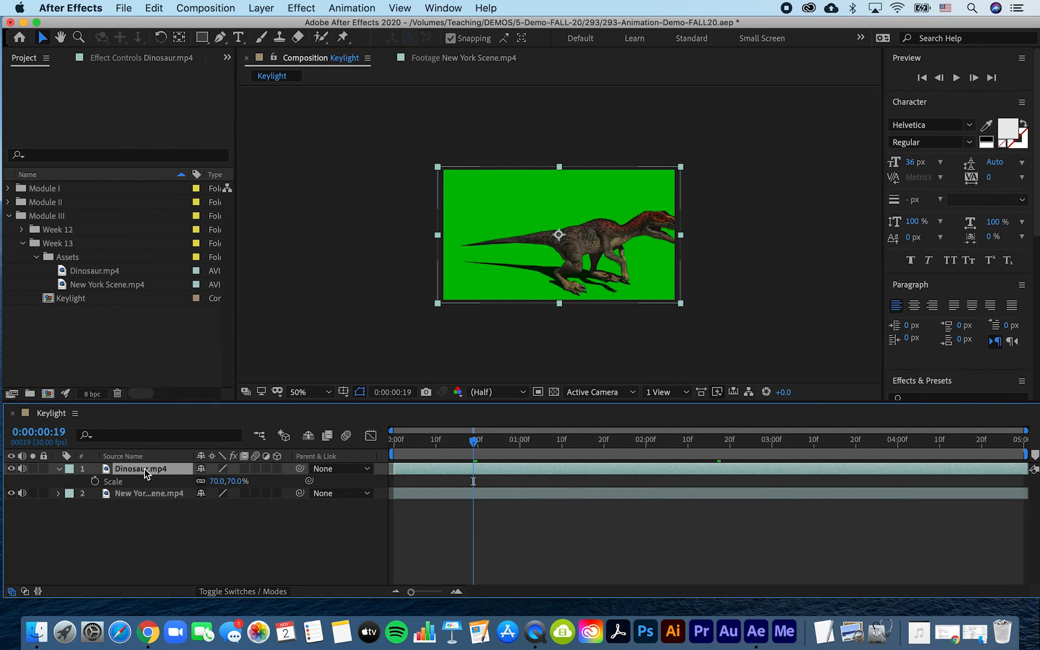
{"action": "left_click", "coordinate": [295, 10]}
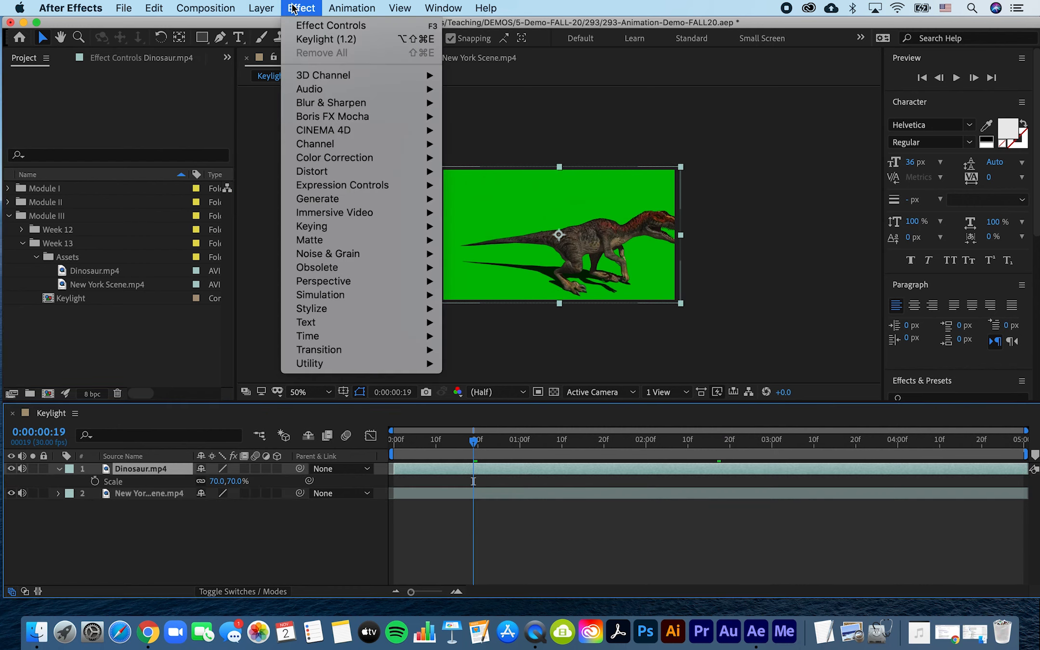
{"action": "mouse_move", "coordinate": [319, 227]}
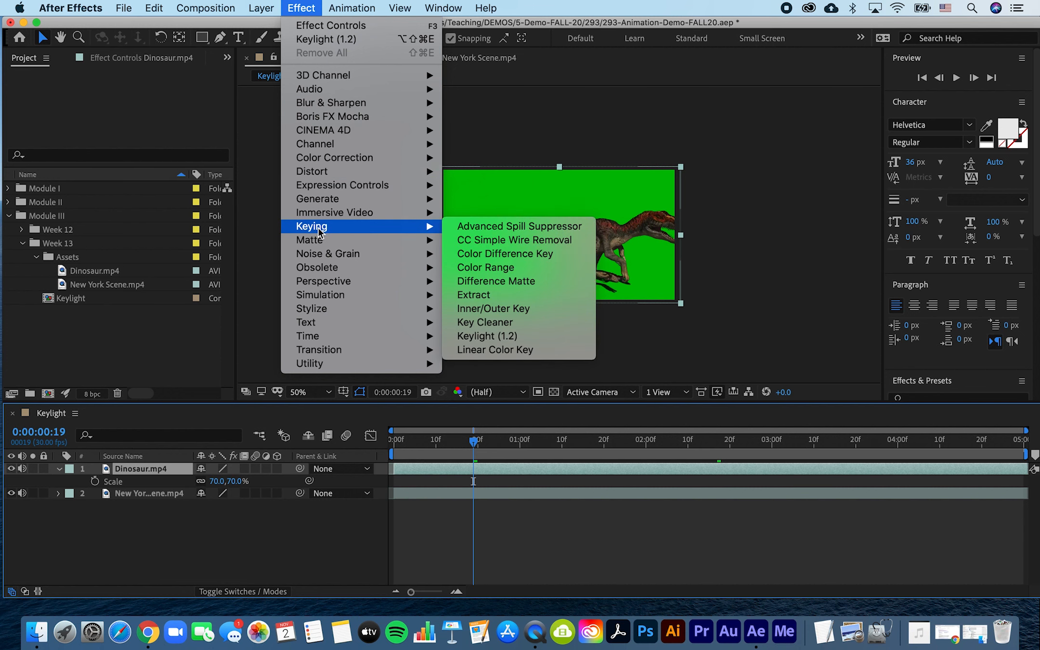
{"action": "left_click", "coordinate": [521, 339]}
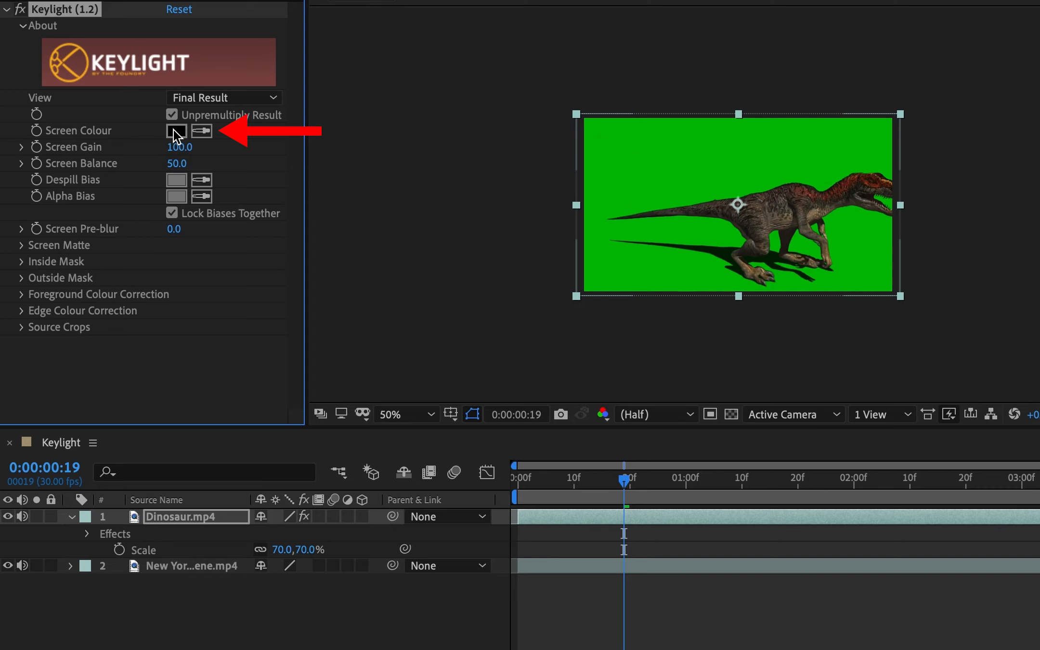
{"action": "left_click", "coordinate": [203, 131]}
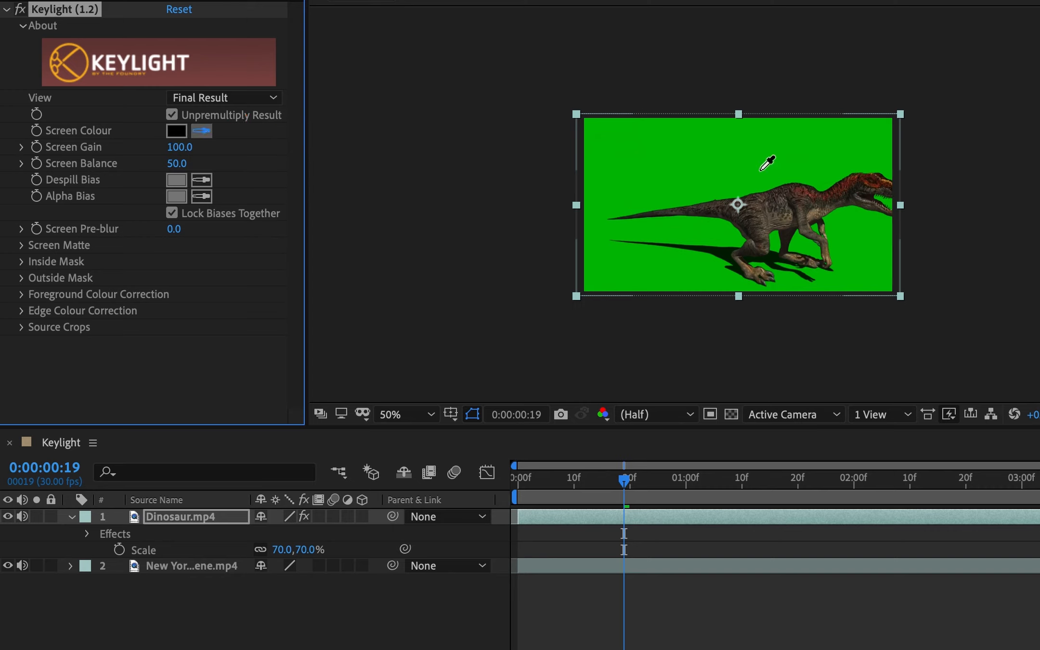
{"action": "left_click", "coordinate": [717, 165]}
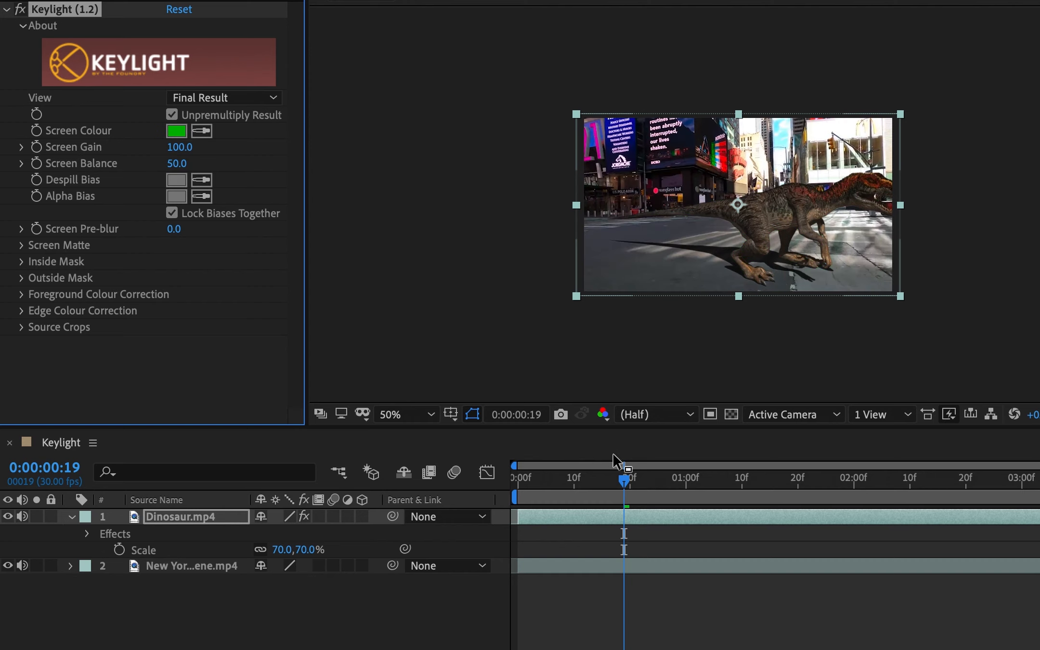
Scrub the composition from its start to 0:00:02:15 to check the keyed dinosaur over the street
{"action": "left_click", "coordinate": [365, 487]}
{"action": "key", "text": "Home"}
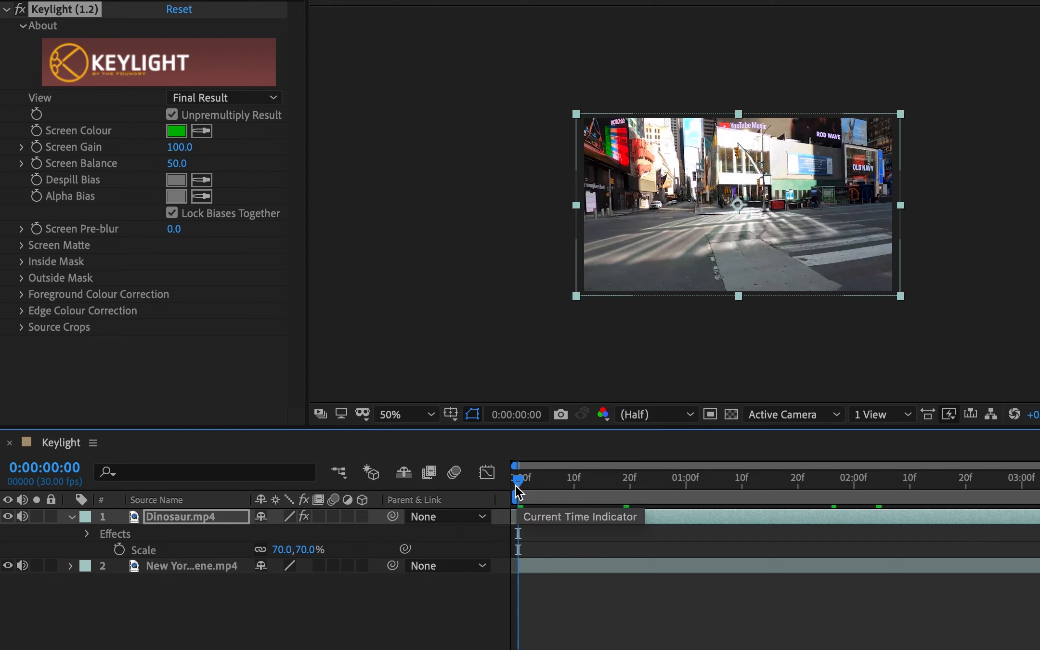
{"action": "left_click_drag", "start_coordinate": [515, 484], "coordinate": [933, 503]}
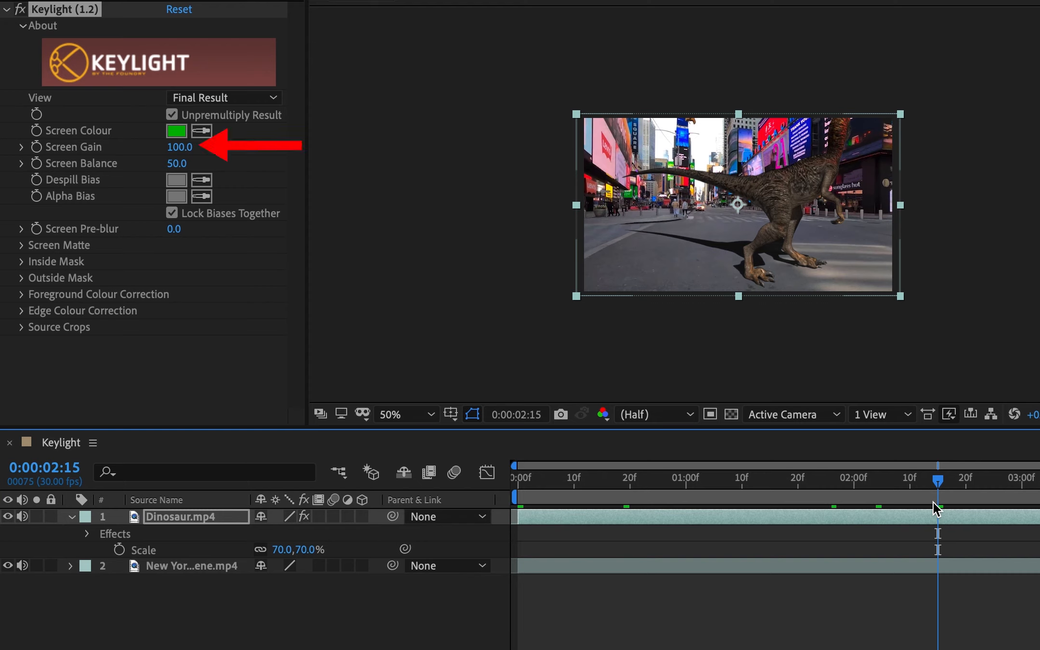
Set the Screen Gain of the Keylight effect on the Dinosaur.mp4 layer to 110
{"action": "left_click", "coordinate": [21, 147]}
{"action": "left_click", "coordinate": [175, 148]}
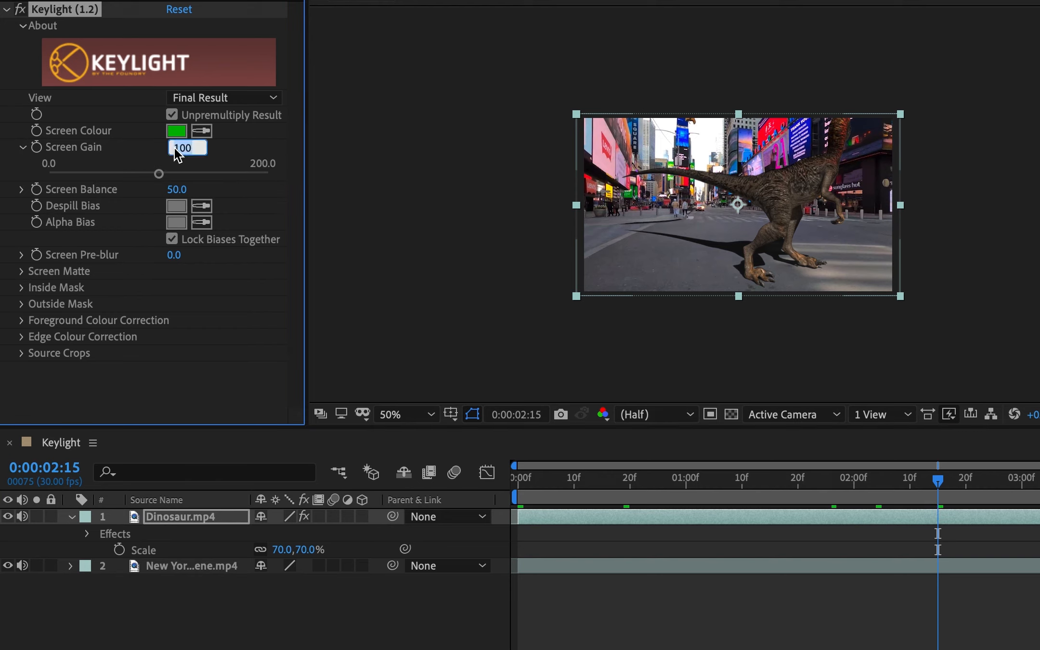
{"action": "type", "text": "110"}
{"action": "key", "text": "Return"}
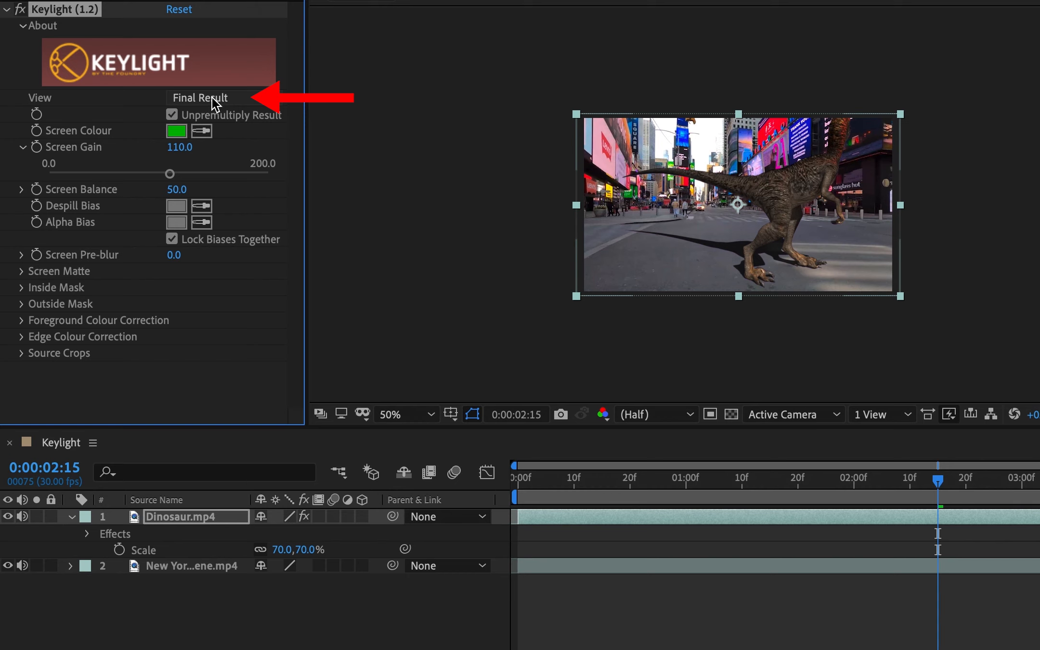
Switch the Keylight View to Screen Matte and examine the matte closely across the dinosaur's body
{"action": "left_click", "coordinate": [212, 97]}
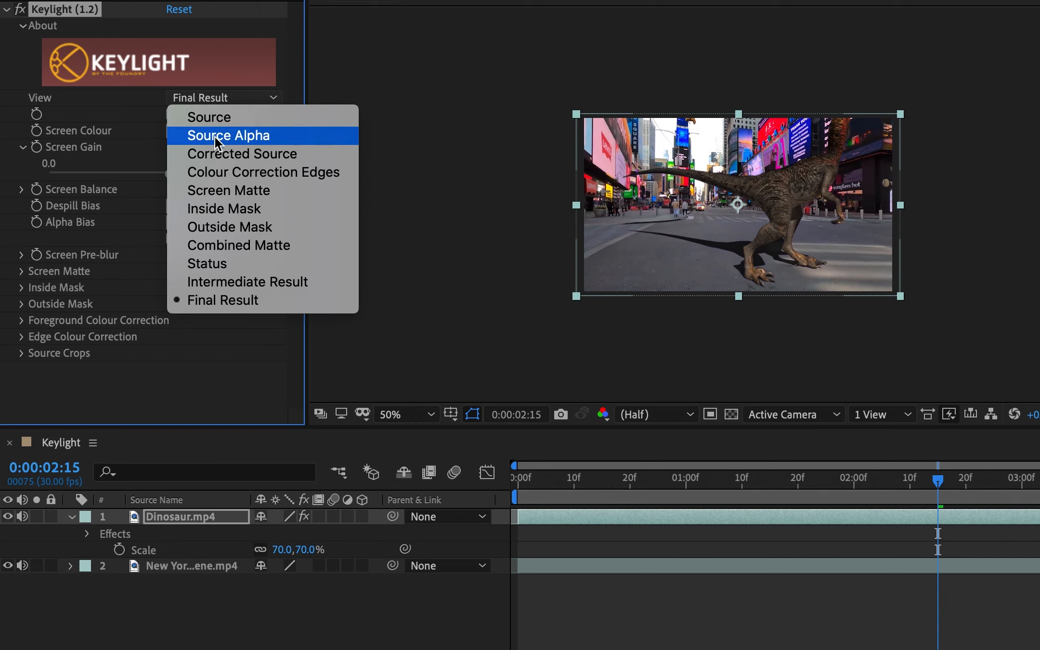
{"action": "left_click", "coordinate": [218, 192]}
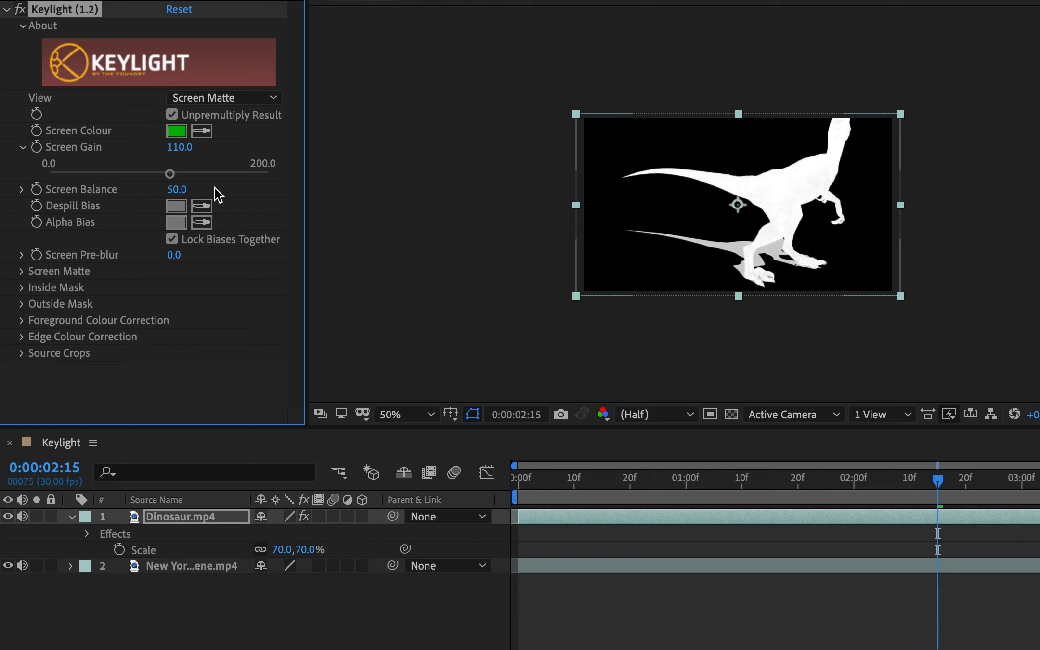
{"action": "left_click", "coordinate": [805, 195]}
{"action": "left_click", "coordinate": [709, 199]}
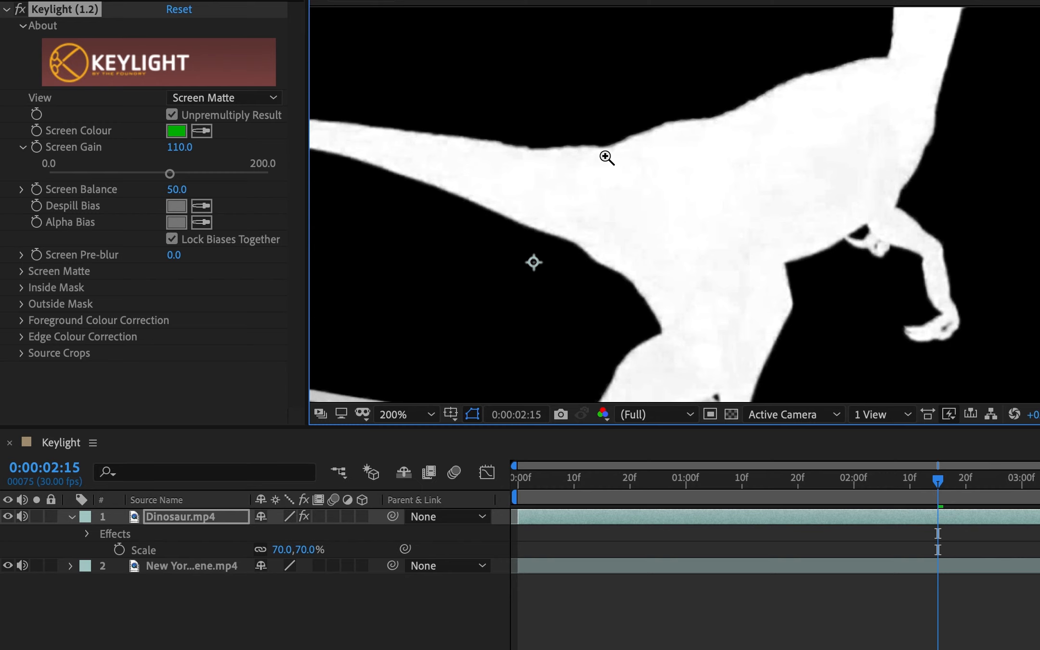
Reveal the Screen Matte settings and try a Clip Black of 14 with a Clip White of 98
{"action": "left_click", "coordinate": [22, 271]}
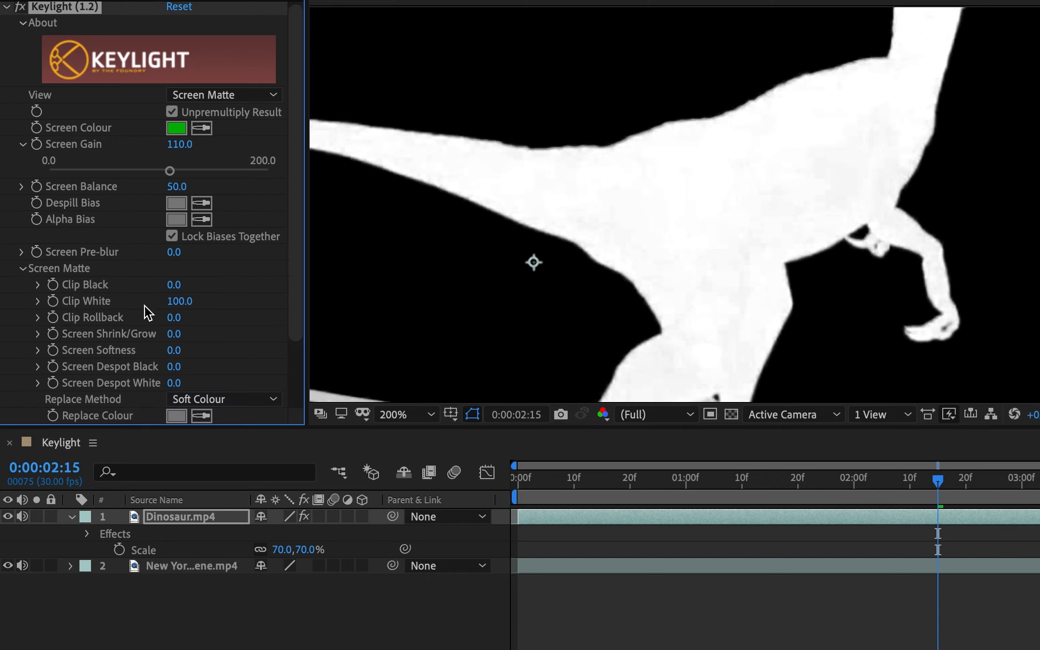
{"action": "left_click_drag", "start_coordinate": [170, 288], "coordinate": [22, 302]}
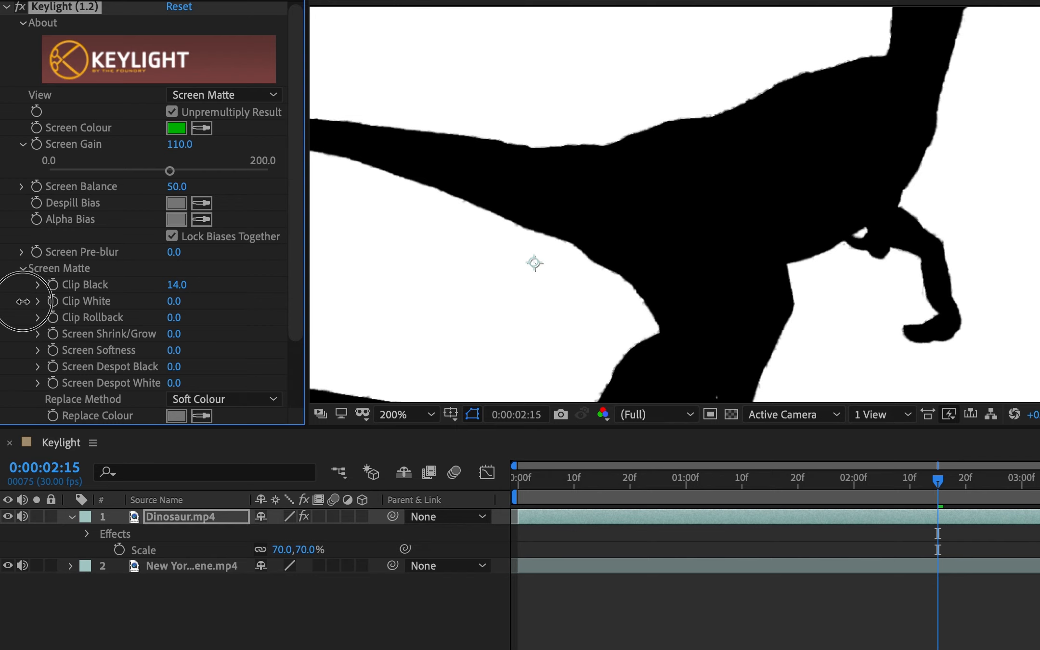
{"action": "left_click_drag", "start_coordinate": [23, 302], "coordinate": [188, 304]}
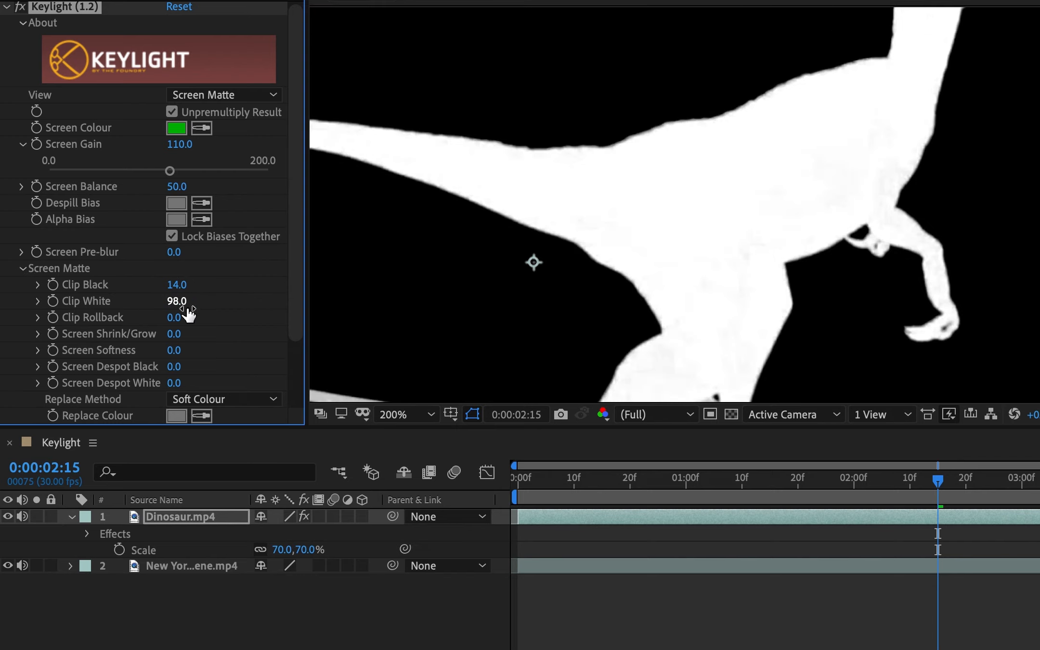
Set the Screen Matte's Clip White to 90 and its Clip Black to 10
{"action": "left_click", "coordinate": [172, 301]}
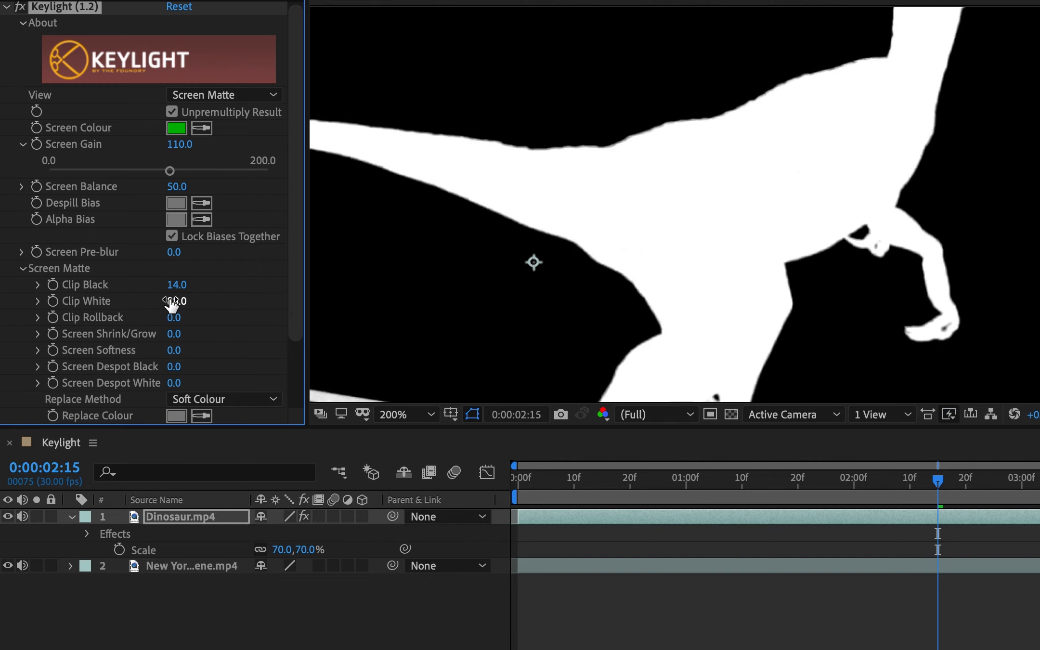
{"action": "type", "text": "88"}
{"action": "key", "text": "BackSpace"}
{"action": "key", "text": "BackSpace"}
{"action": "type", "text": "90"}
{"action": "key", "text": "Return"}
{"action": "left_click", "coordinate": [176, 285]}
{"action": "type", "text": "10"}
{"action": "key", "text": "Return"}
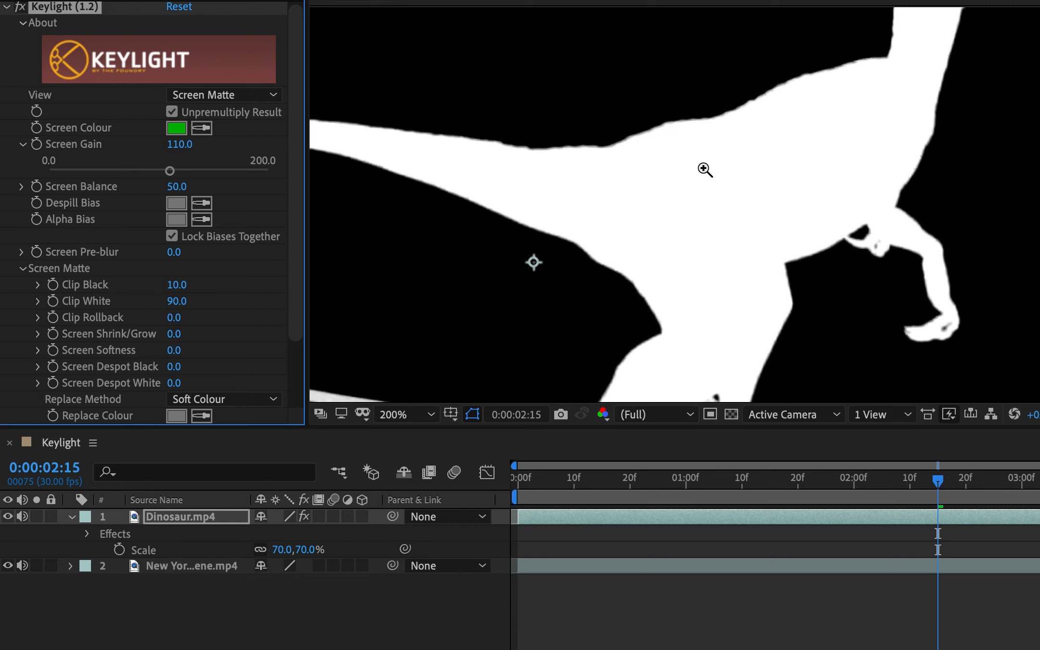